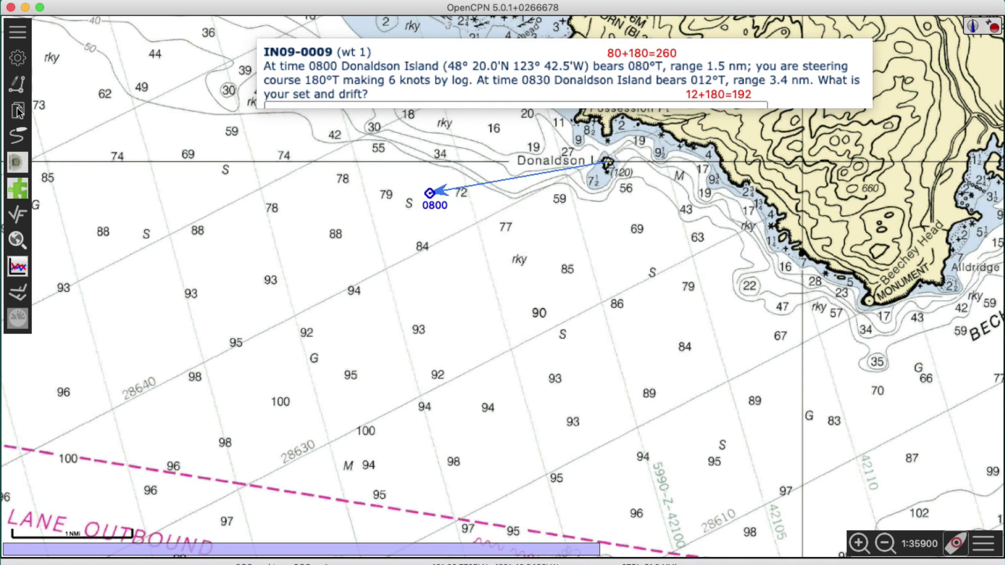
# Activate the Create Route tool in the left toolbar to begin a new route.
pyautogui.click(18, 84)
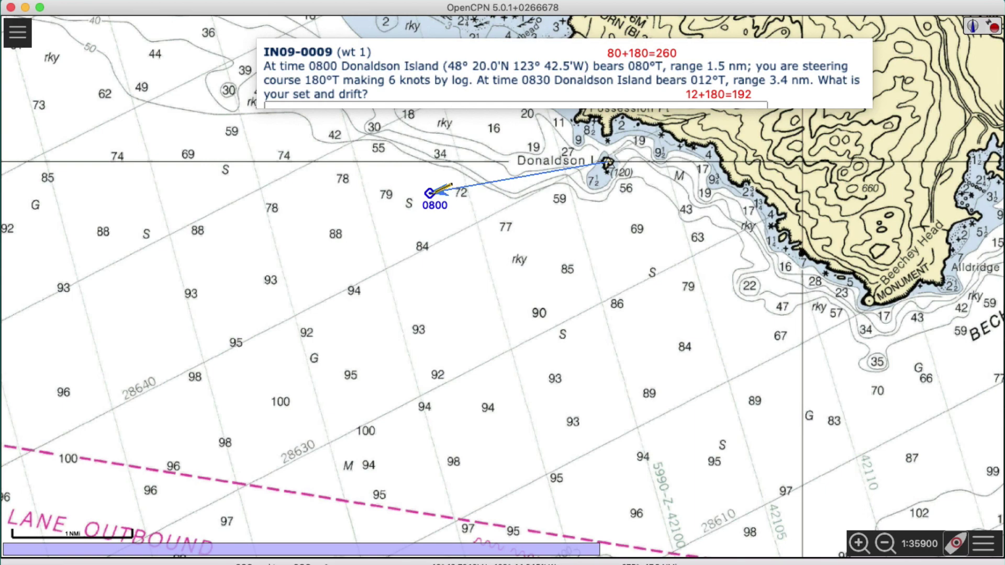
# Draw a 3.00 NMi leg on 180° from the existing 0800 waypoint to a new DR waypoint.
pyautogui.click(429, 194)
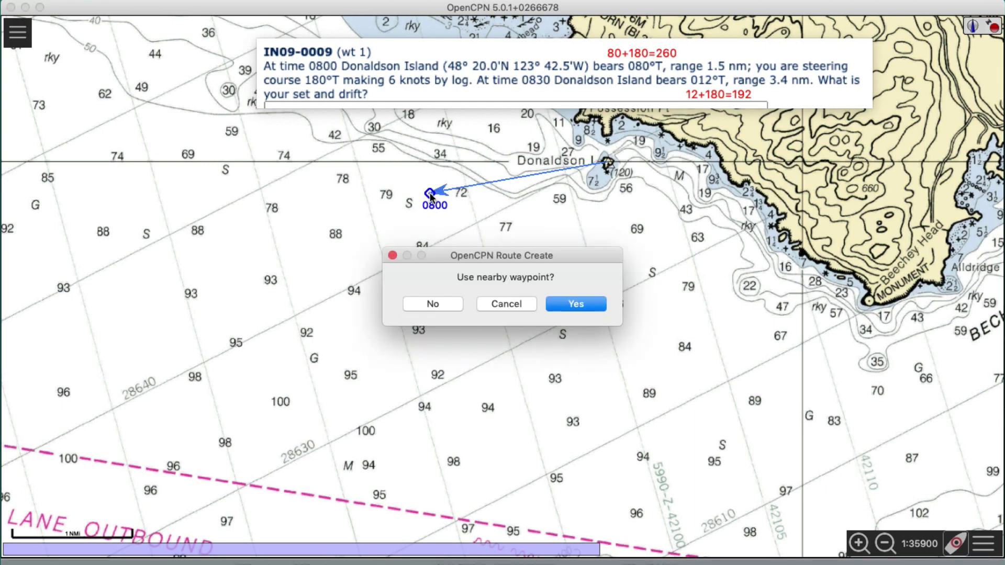
pyautogui.click(574, 304)
pyautogui.moveTo(442, 555)
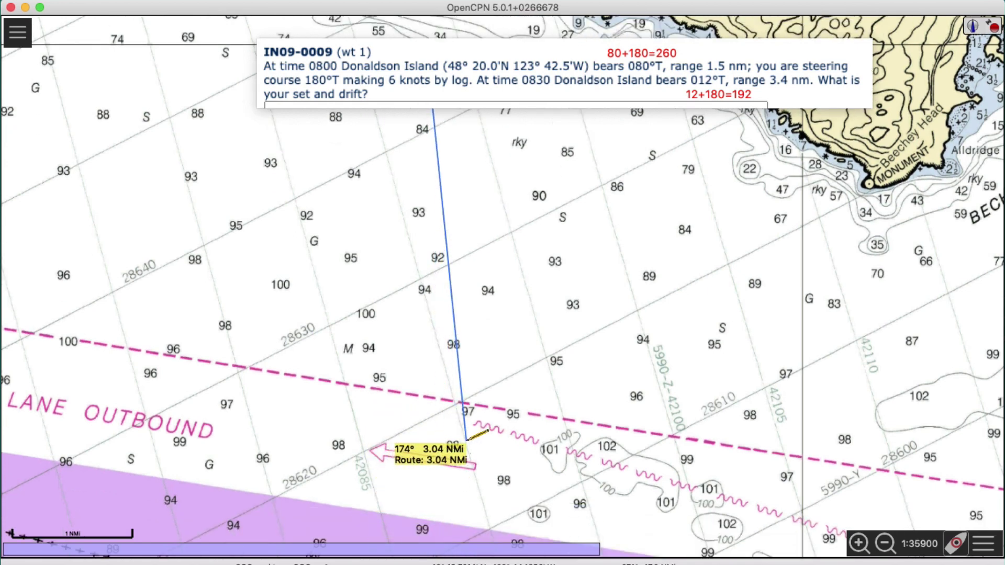
pyautogui.click(428, 435)
pyautogui.press('Escape')
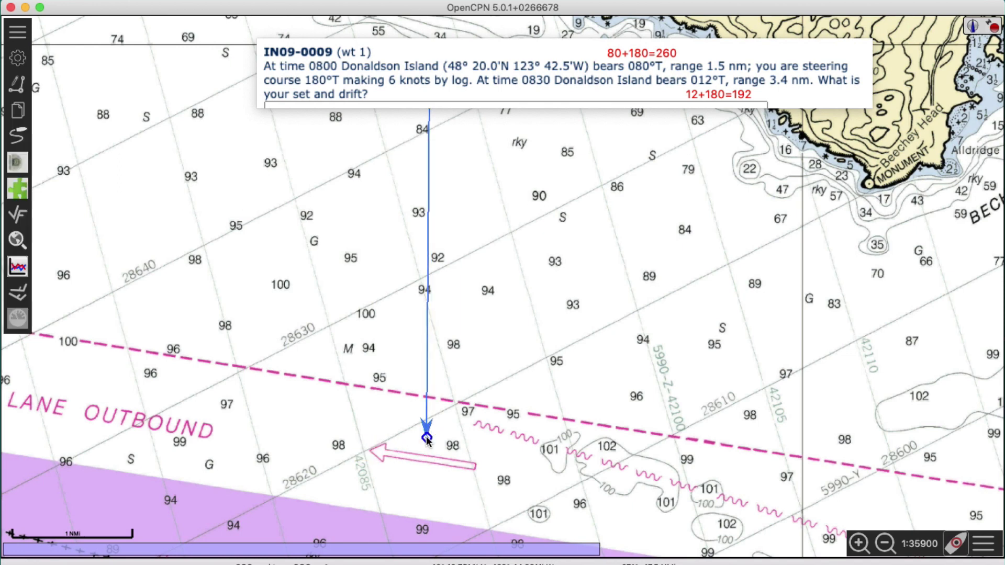
pyautogui.rightClick(427, 439)
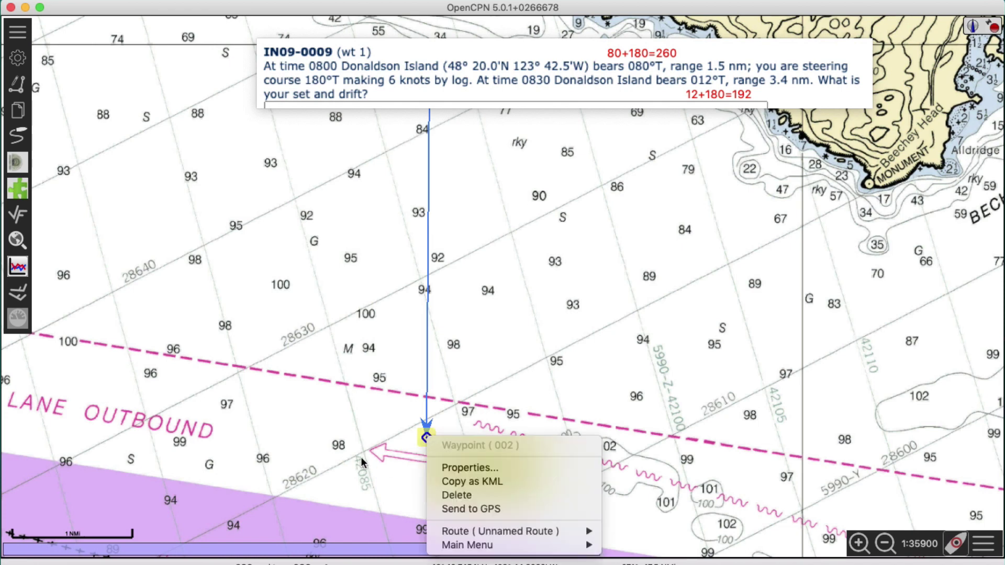
pyautogui.click(494, 485)
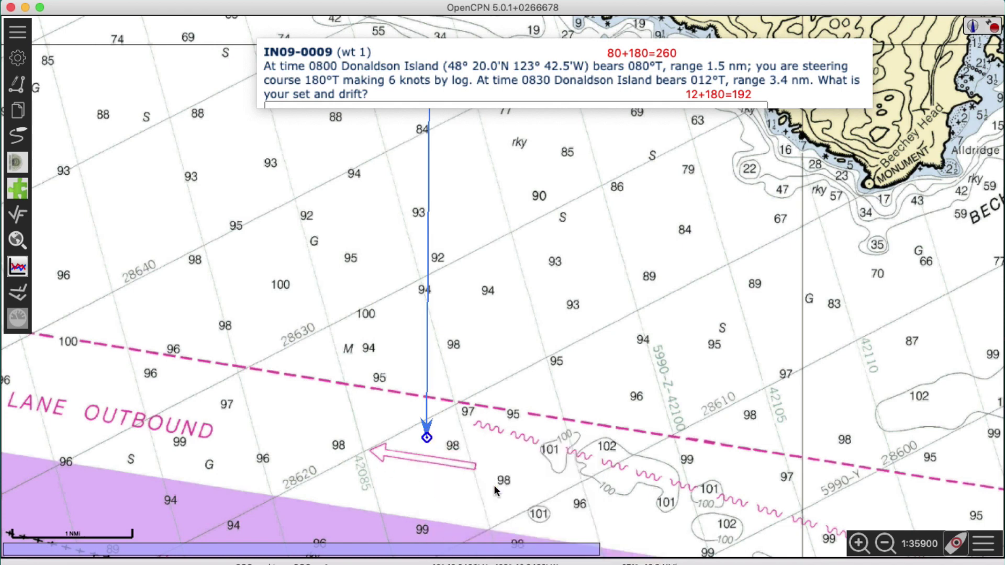
# Zoom out to about 1:70900 and pan to show Donaldson Island, the 0800 fix and the DR waypoint.
pyautogui.scroll(-3, 557, 422)
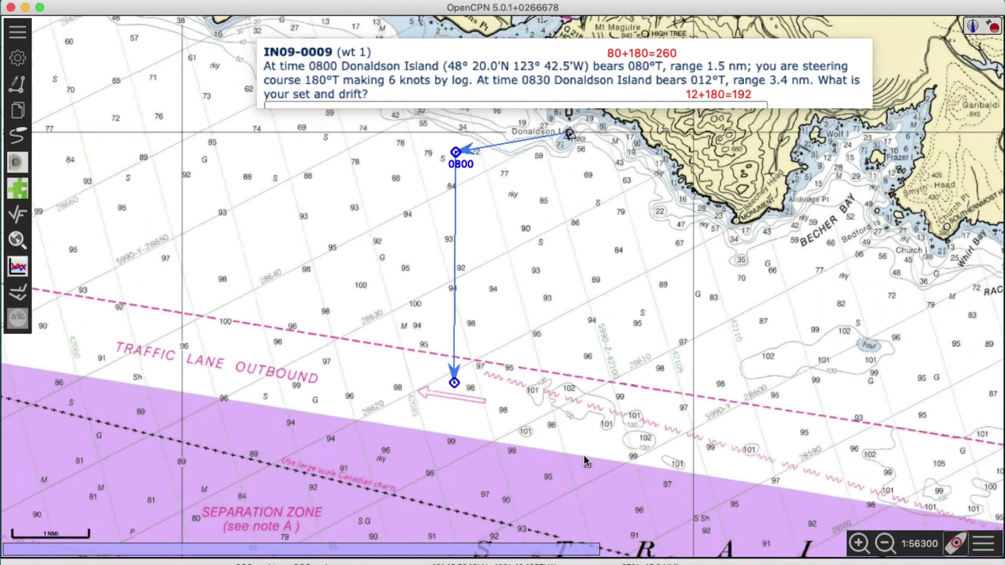
pyautogui.scroll(4, 565, 451)
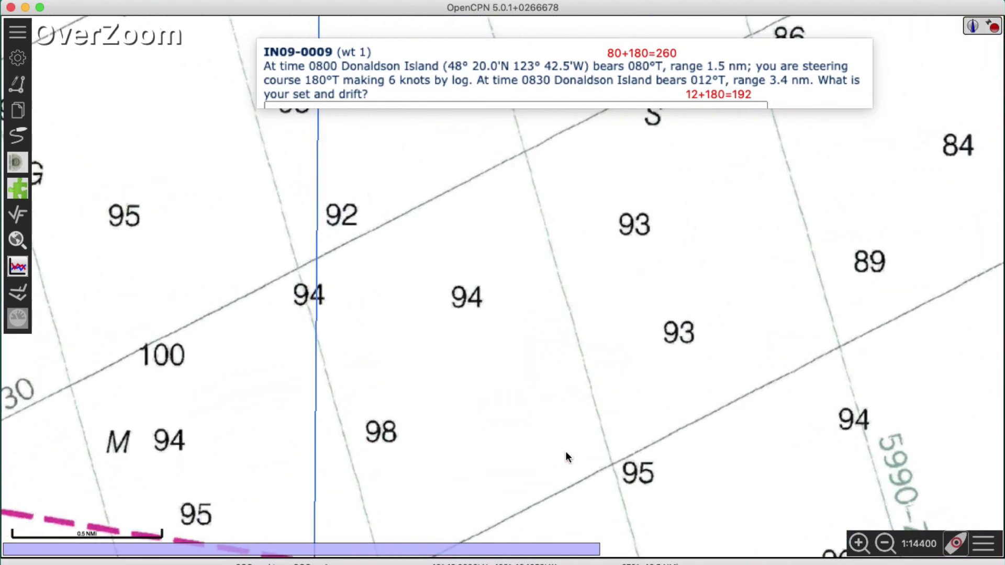
pyautogui.scroll(-5, 566, 451)
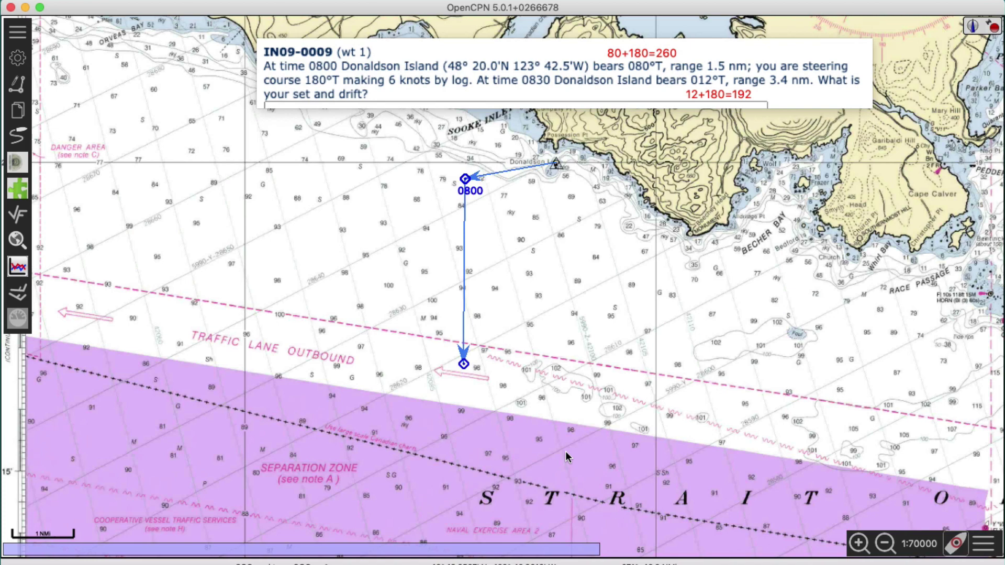
pyautogui.moveTo(475, 275)
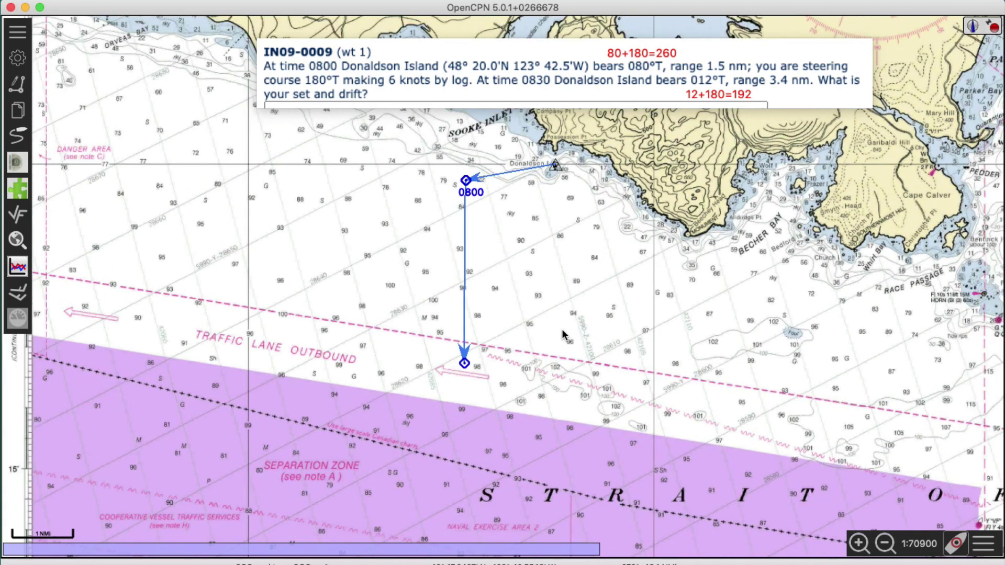
pyautogui.moveTo(586, 328); pyautogui.dragTo(508, 344)
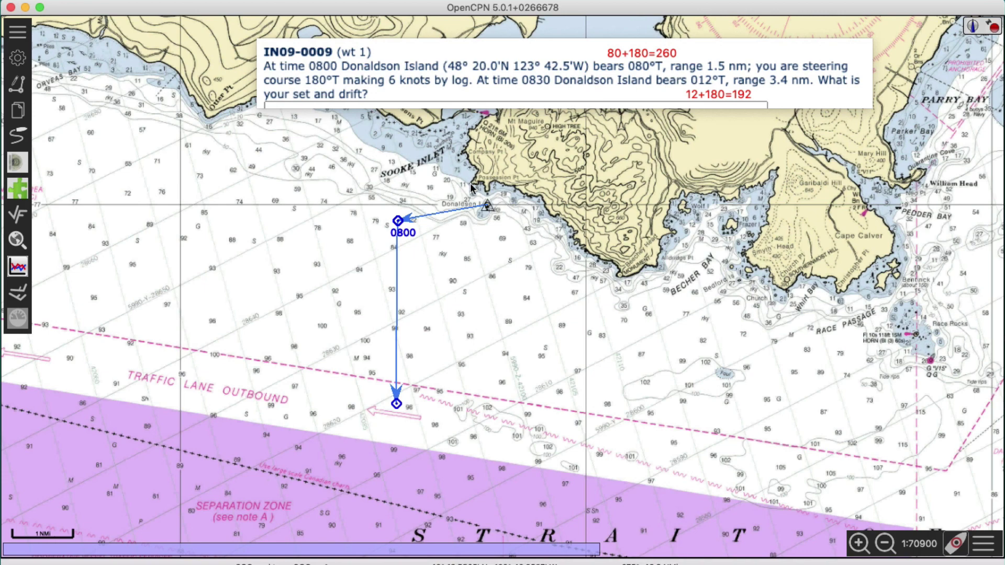
pyautogui.moveTo(483, 211)
pyautogui.moveTo(469, 341); pyautogui.dragTo(463, 337)
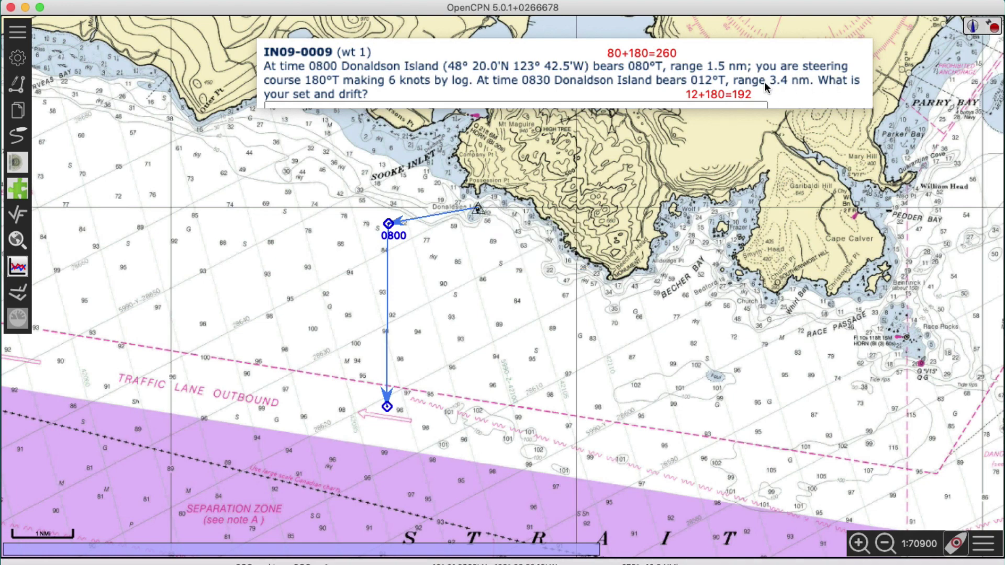
# Start a new route at the existing Donaldson Island mark and zoom in to run it 192°.
pyautogui.click(21, 59)
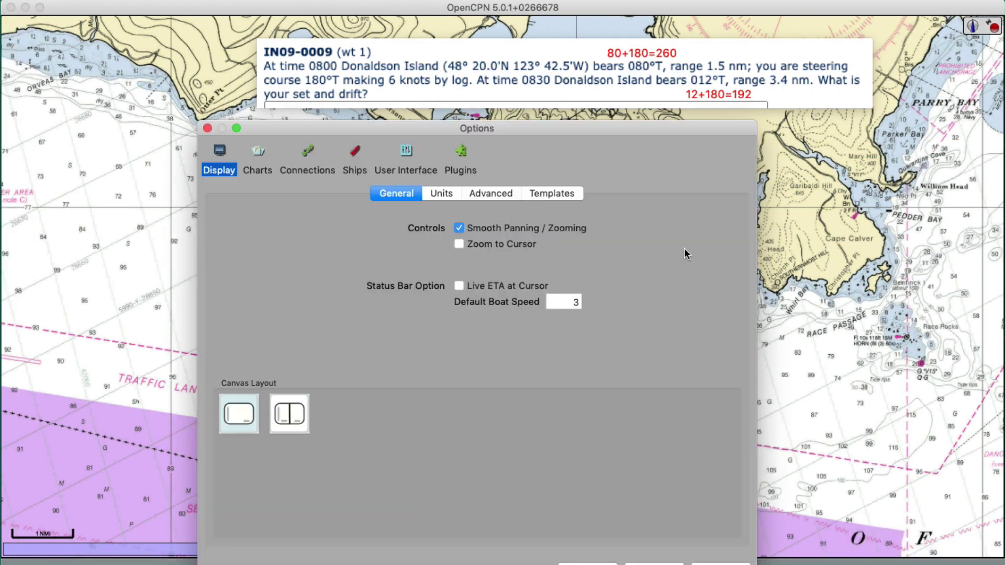
pyautogui.click(655, 564)
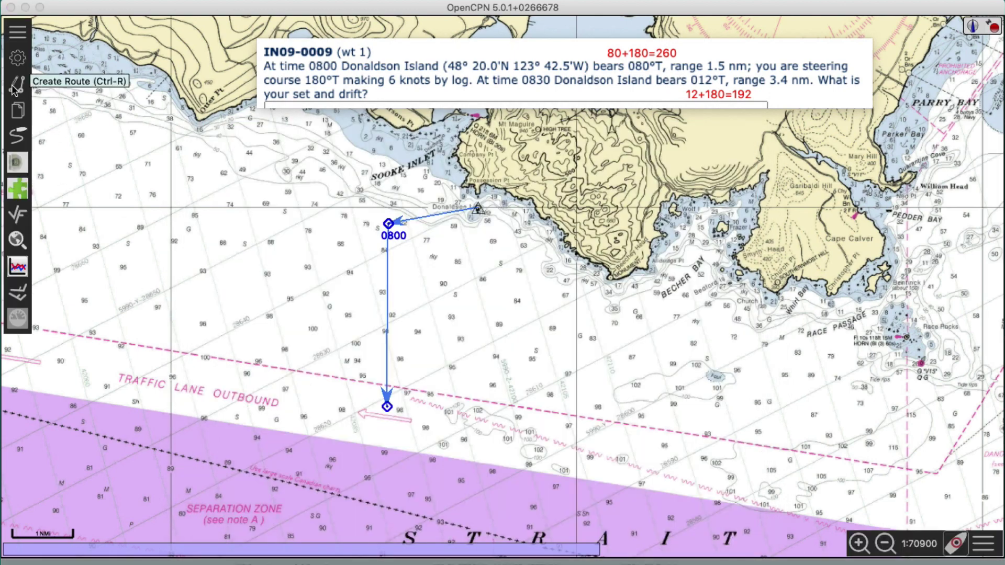
pyautogui.click(14, 89)
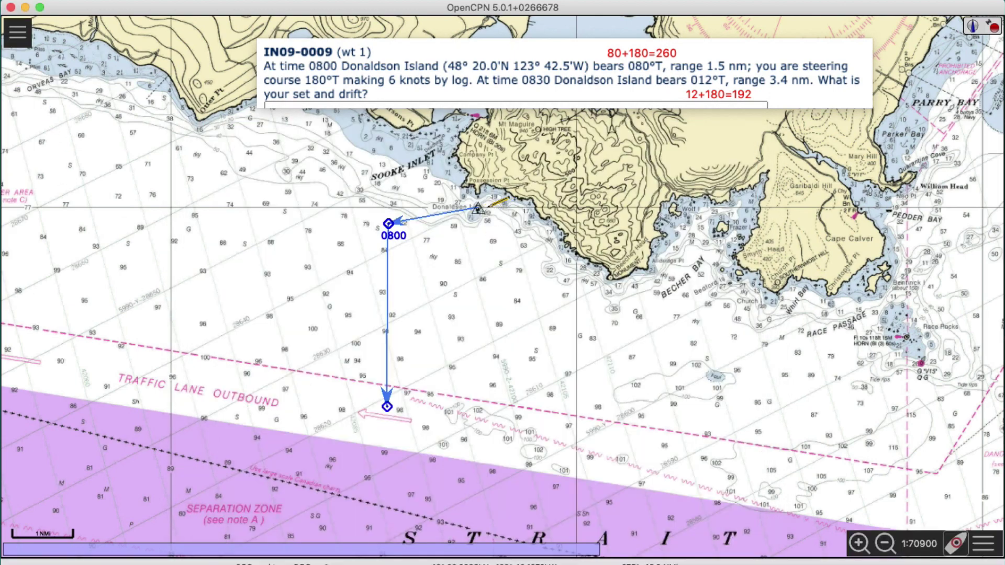
pyautogui.click(478, 208)
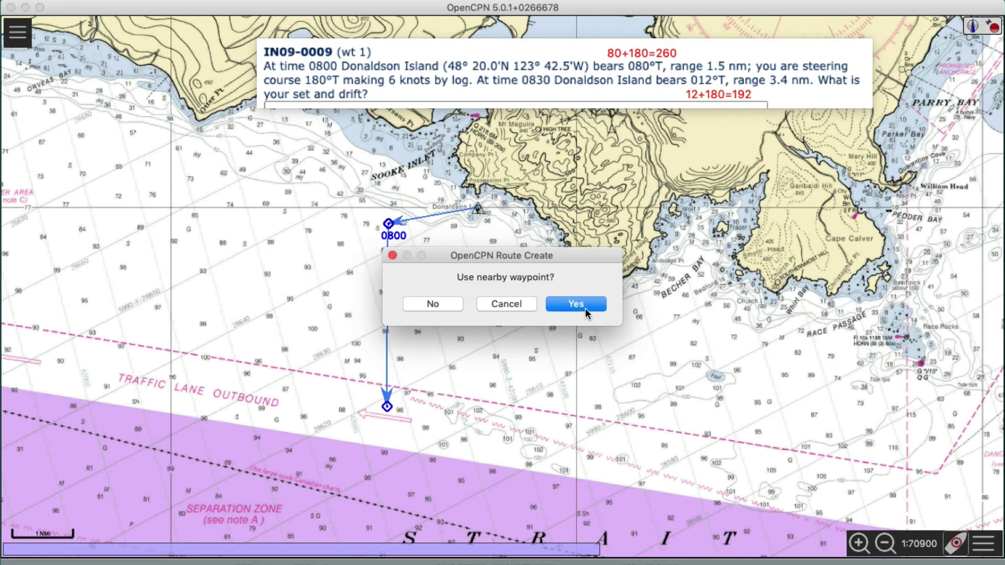
pyautogui.click(580, 304)
pyautogui.scroll(3, 439, 366)
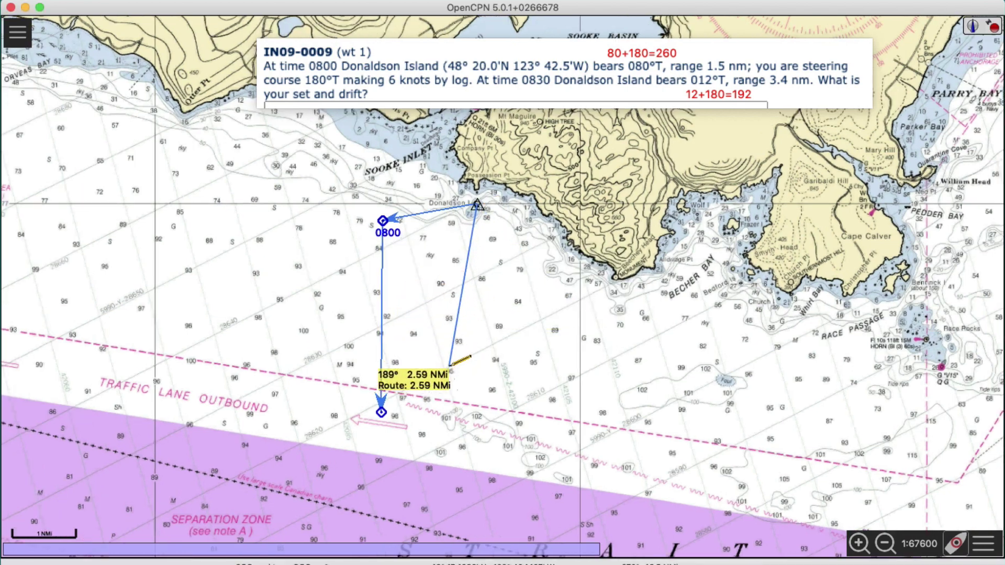
pyautogui.scroll(1, 450, 365)
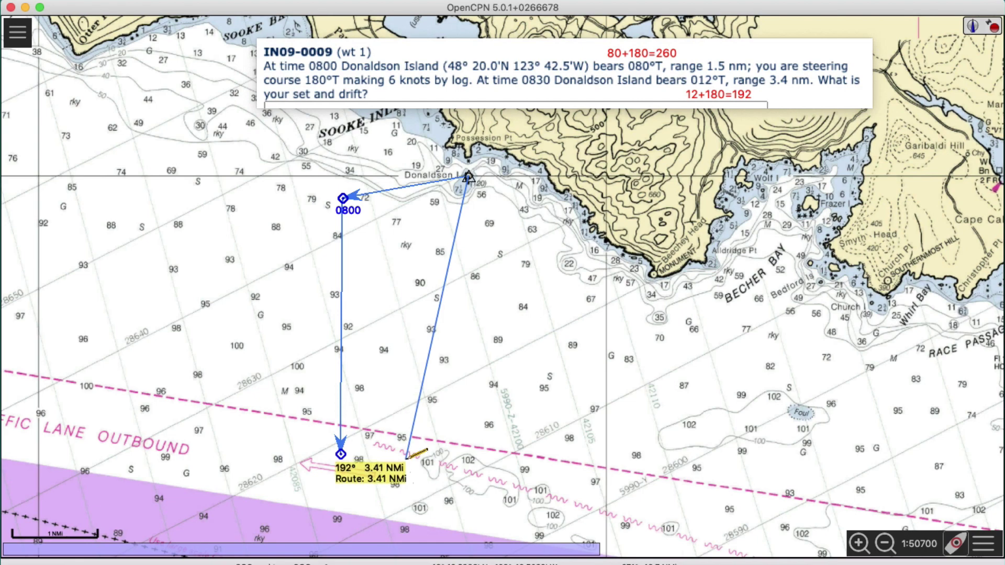
# End the 192° leg at 3.41 NMi and name that waypoint 'fix 0830', shown on the chart.
pyautogui.click(407, 456)
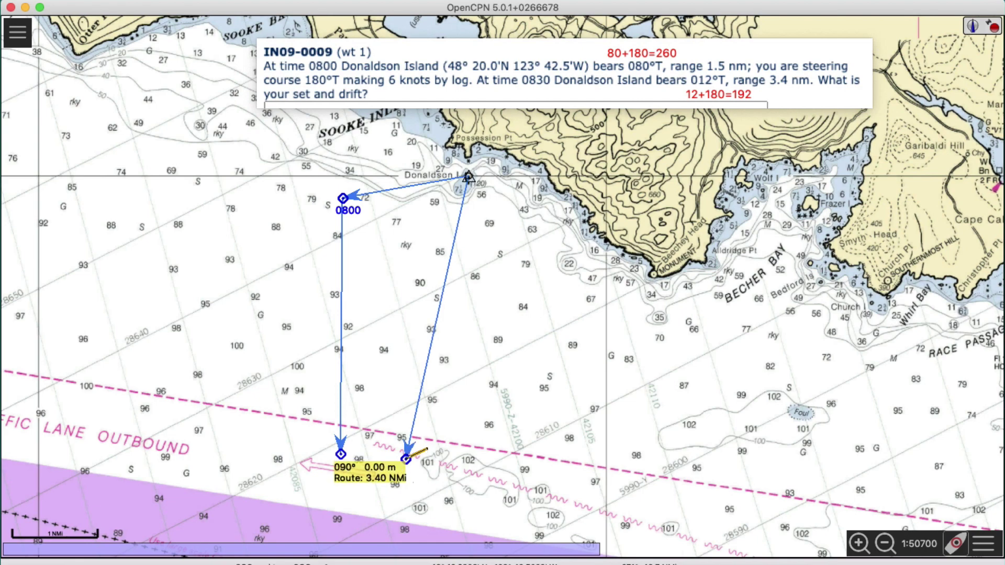
pyautogui.click(406, 458)
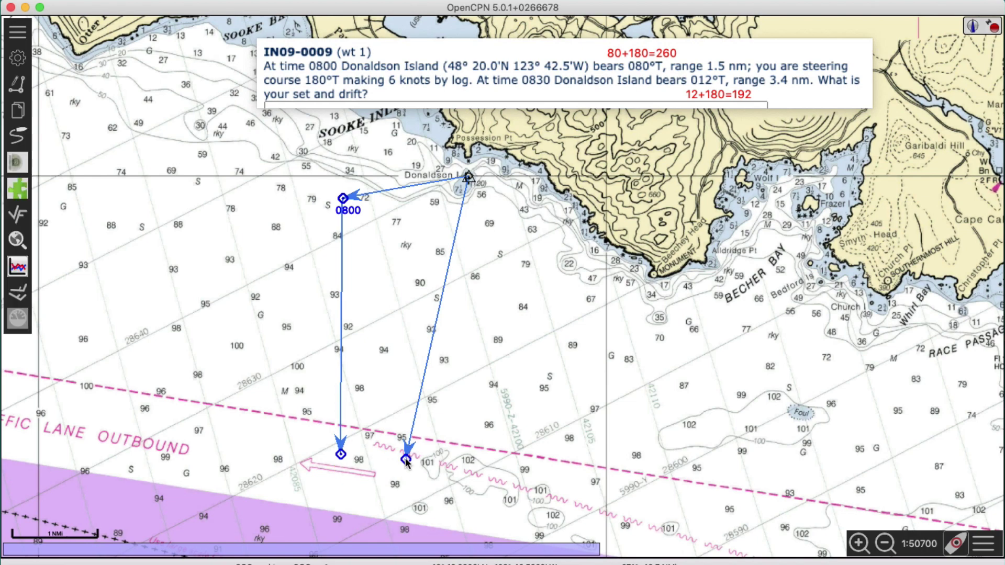
pyautogui.rightClick(406, 460)
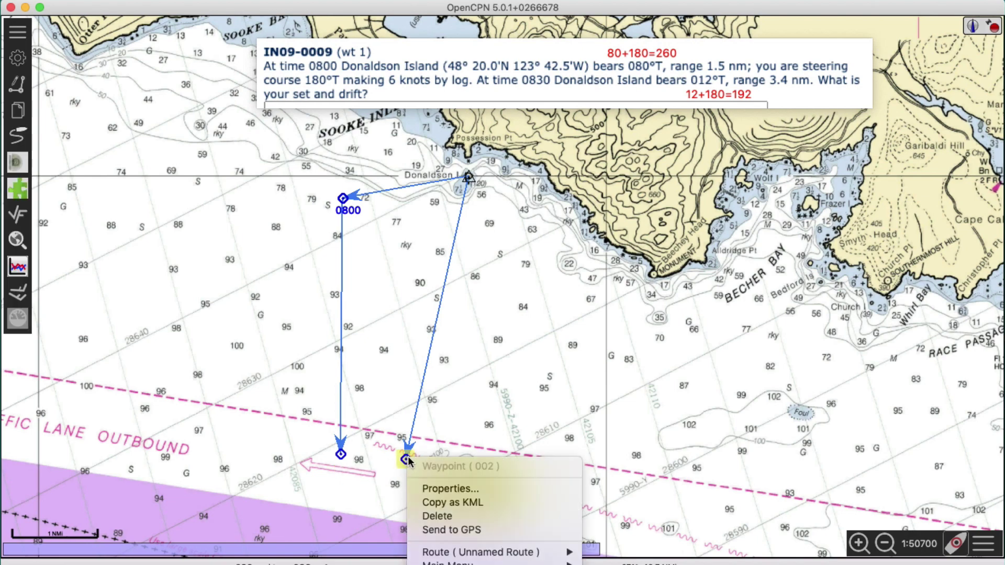
pyautogui.click(446, 493)
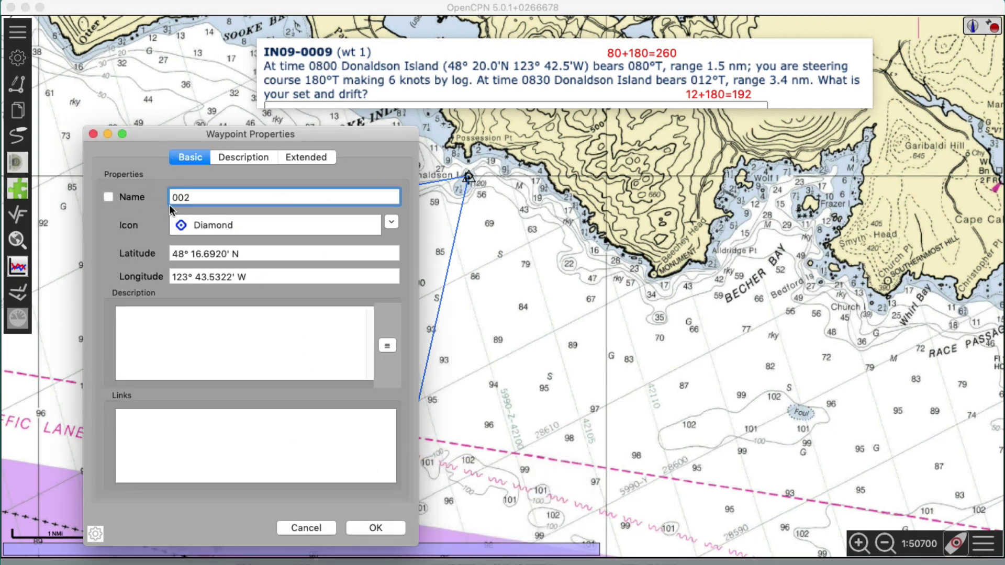
pyautogui.moveTo(198, 196); pyautogui.dragTo(145, 184)
pyautogui.write('0830')
pyautogui.click(109, 197)
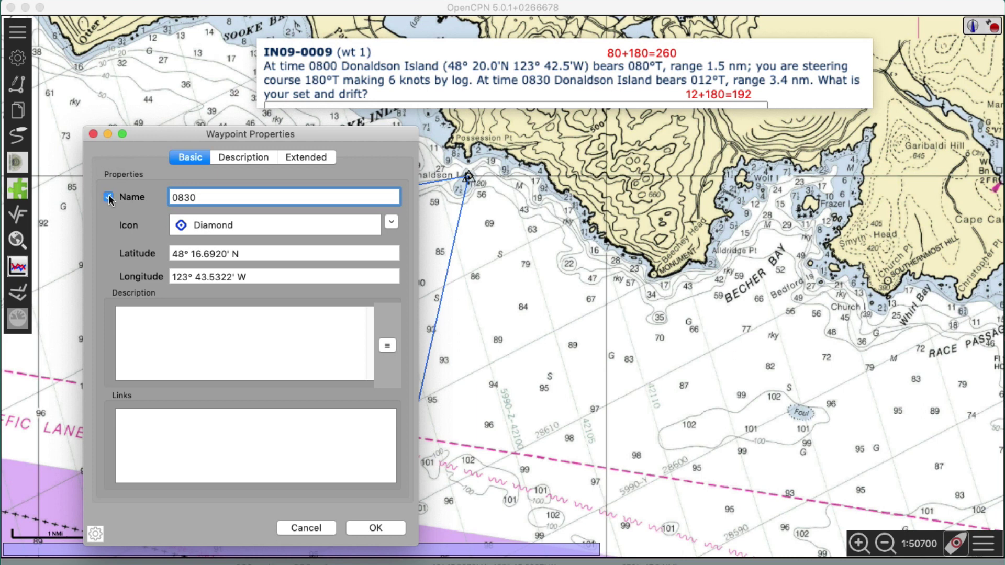
pyautogui.click(172, 196)
pyautogui.write('fix')
pyautogui.click(371, 530)
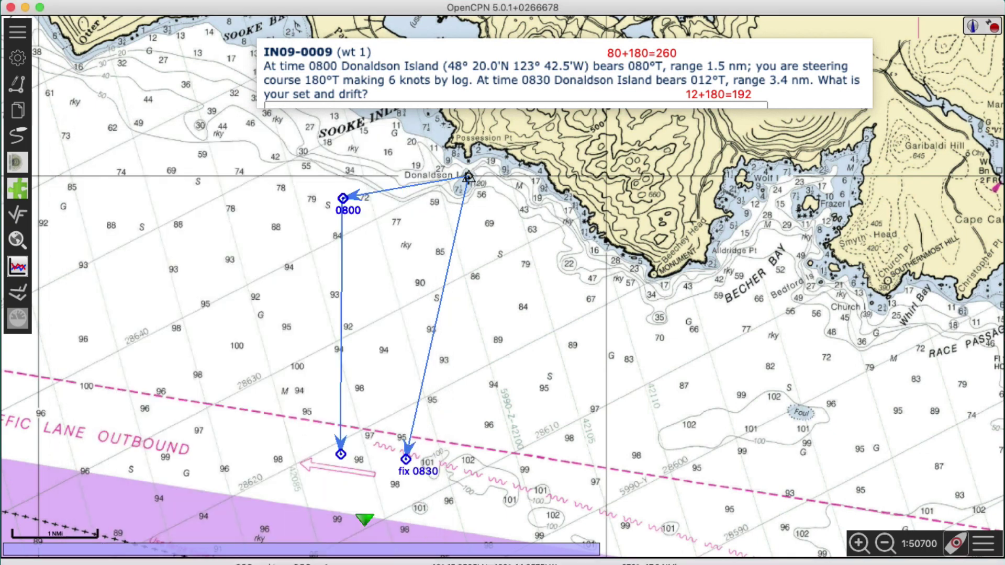
# Rename the 0800 waypoint to 'fix 0800'.
pyautogui.rightClick(343, 199)
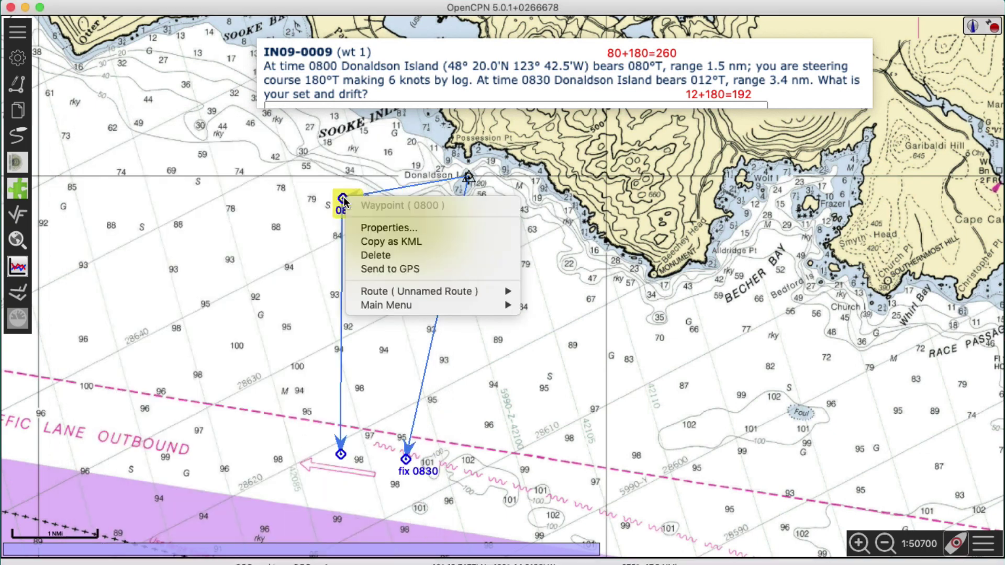
pyautogui.click(387, 229)
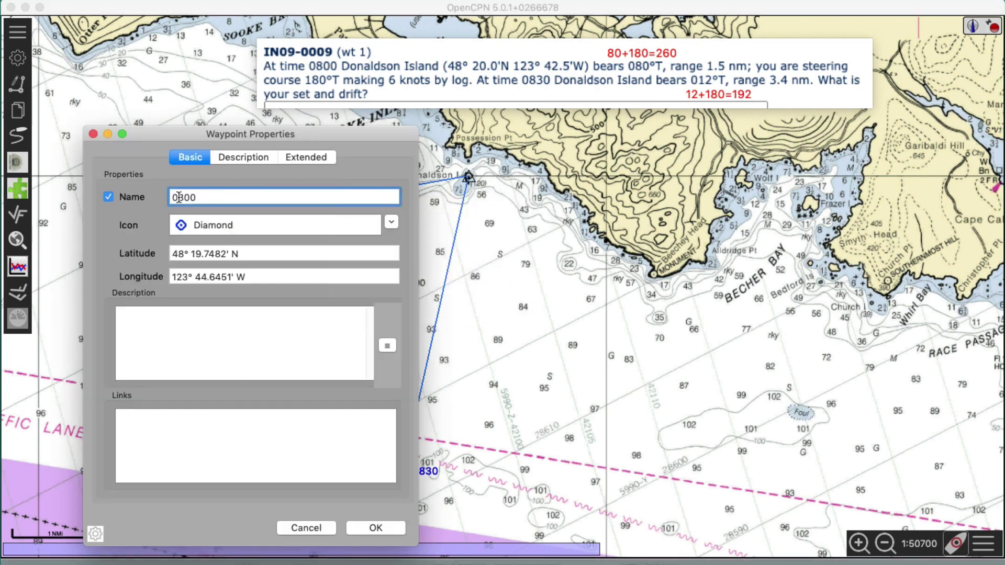
pyautogui.click(173, 197)
pyautogui.write('fix')
pyautogui.click(375, 527)
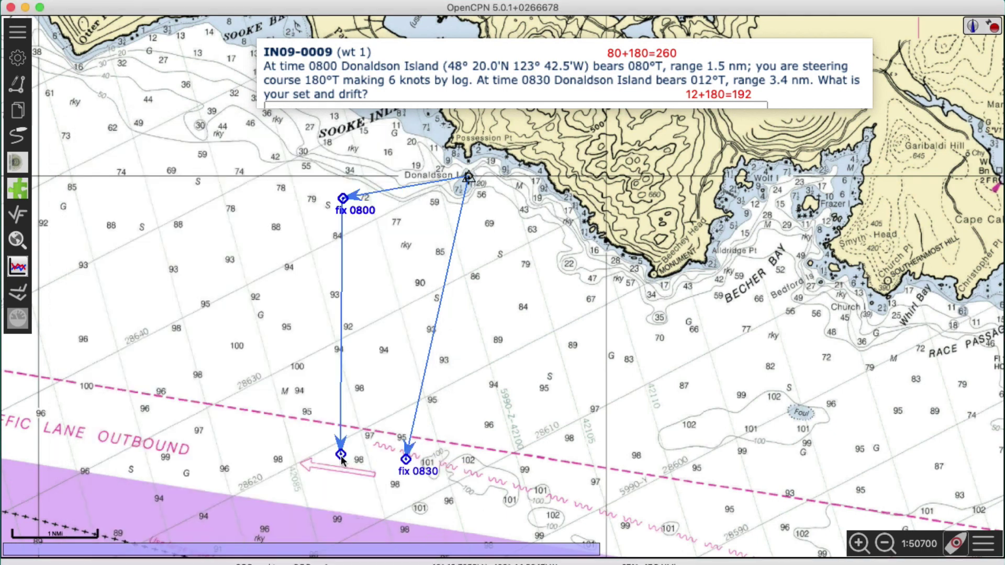
# Name the waypoint ending the 180° leg 'DR 0830' and display its label on the chart.
pyautogui.rightClick(340, 454)
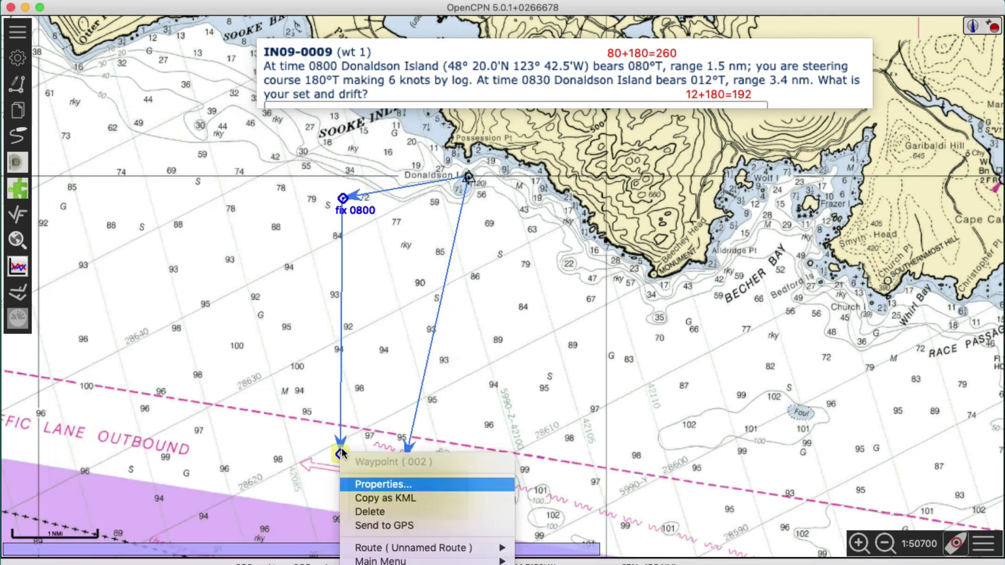
pyautogui.click(392, 489)
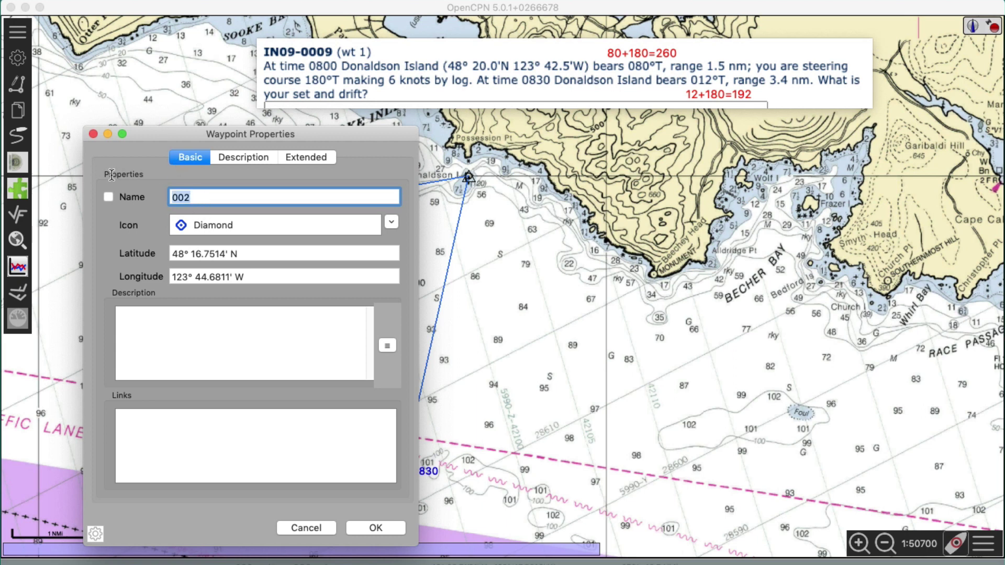
pyautogui.write('DR 083')
pyautogui.click(373, 528)
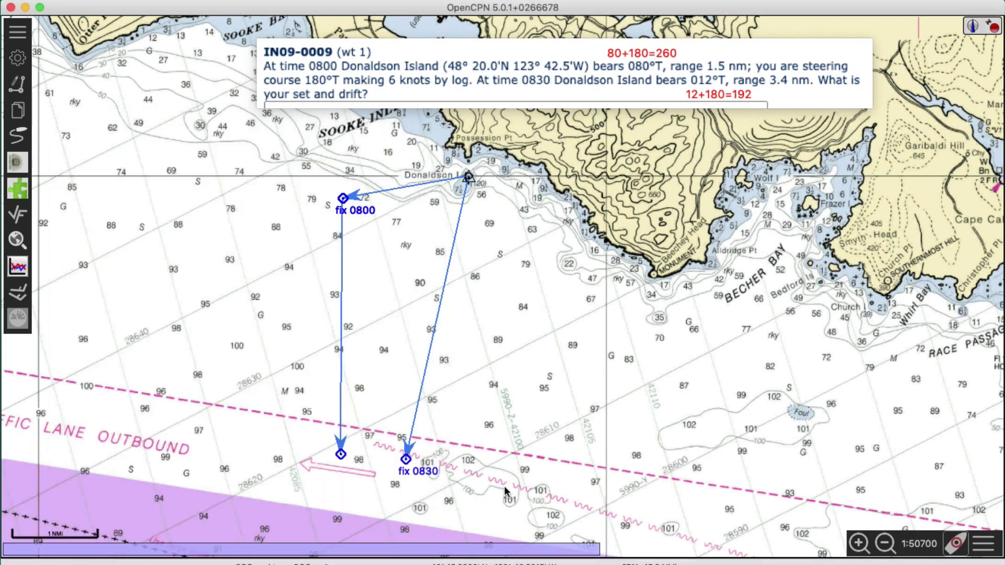
pyautogui.rightClick(341, 454)
pyautogui.click(370, 485)
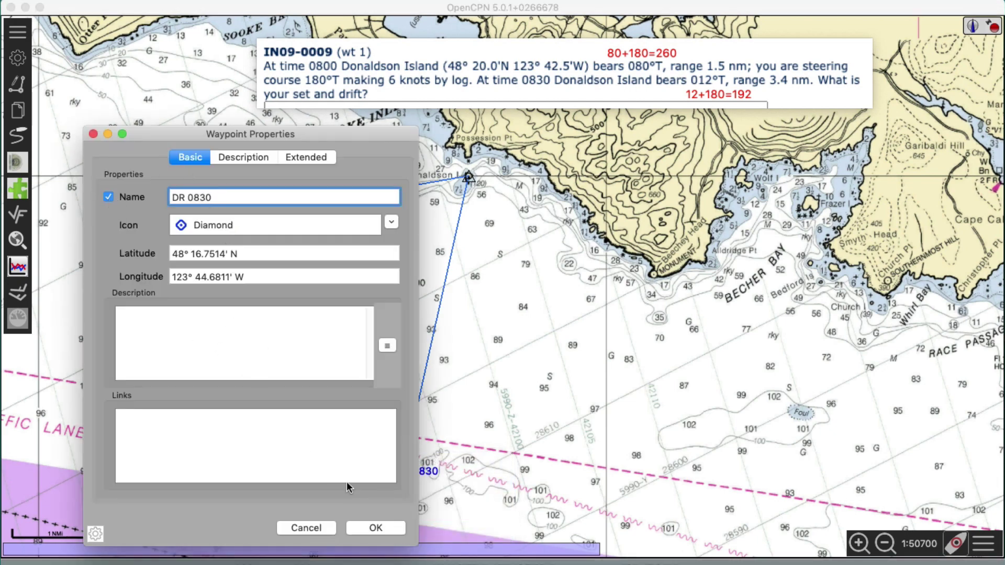
pyautogui.click(375, 528)
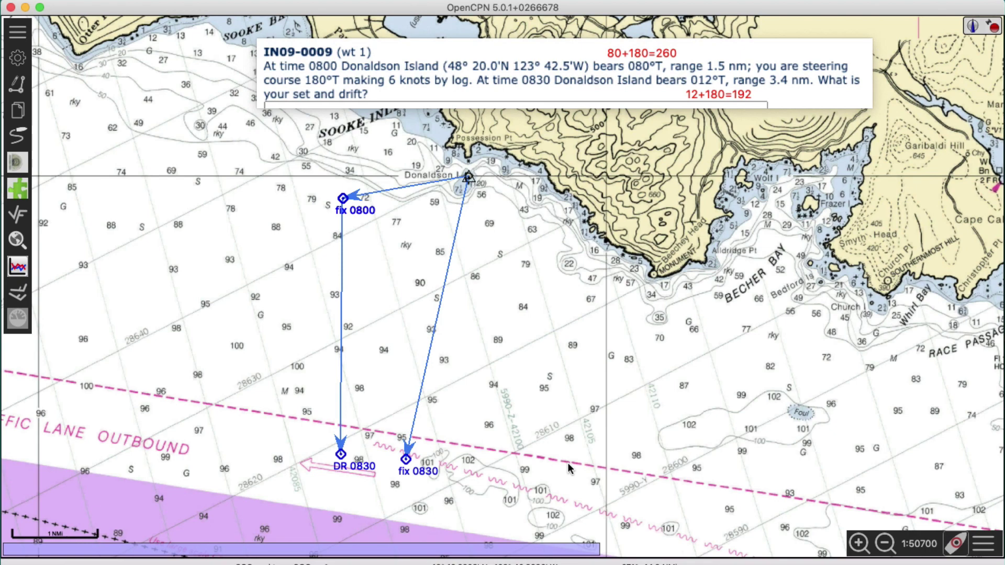
# Draw a route leg from DR 0830 to fix 0830, giving set 094° and drift 0.77 NMi.
pyautogui.click(17, 84)
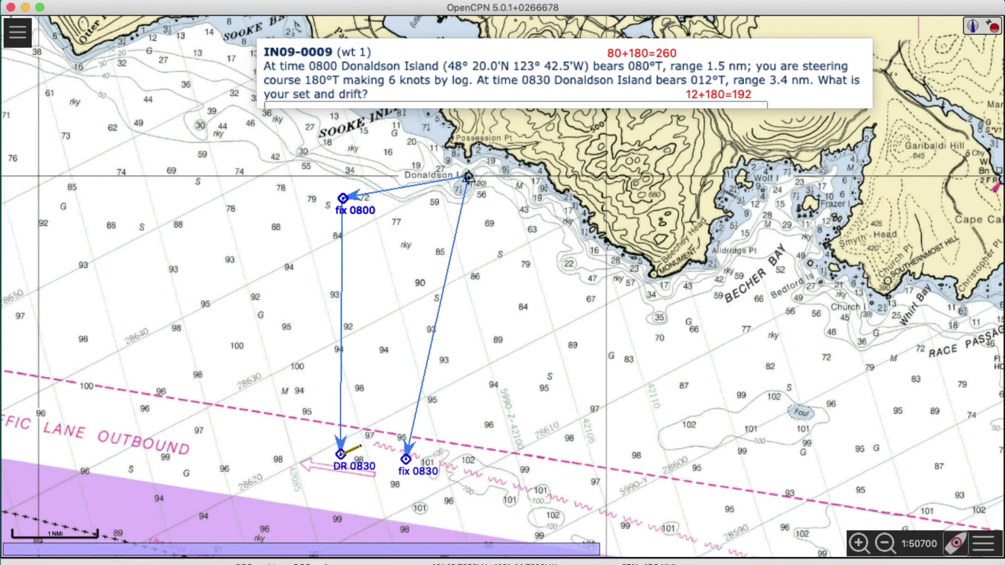
pyautogui.click(342, 454)
pyautogui.click(591, 302)
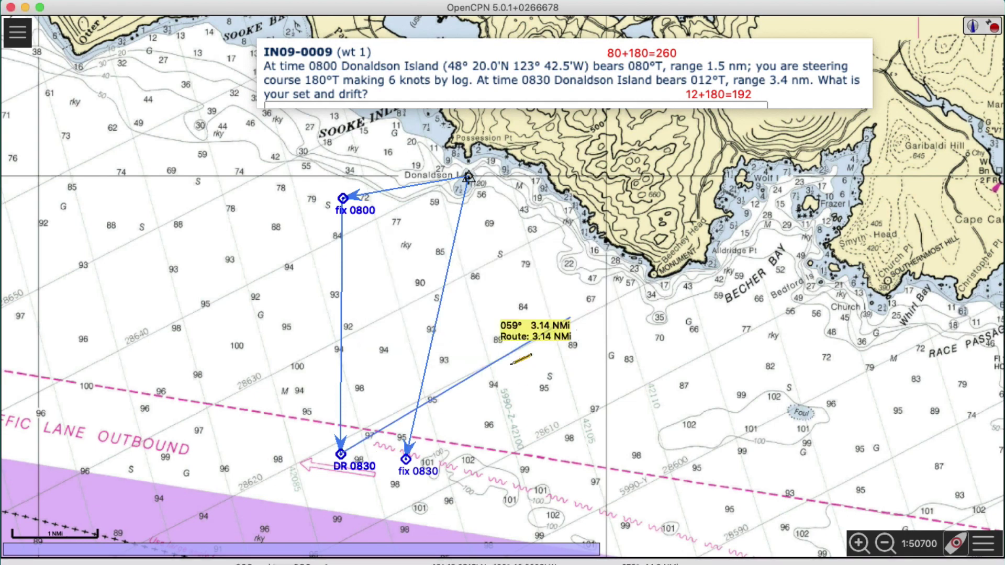
pyautogui.click(406, 460)
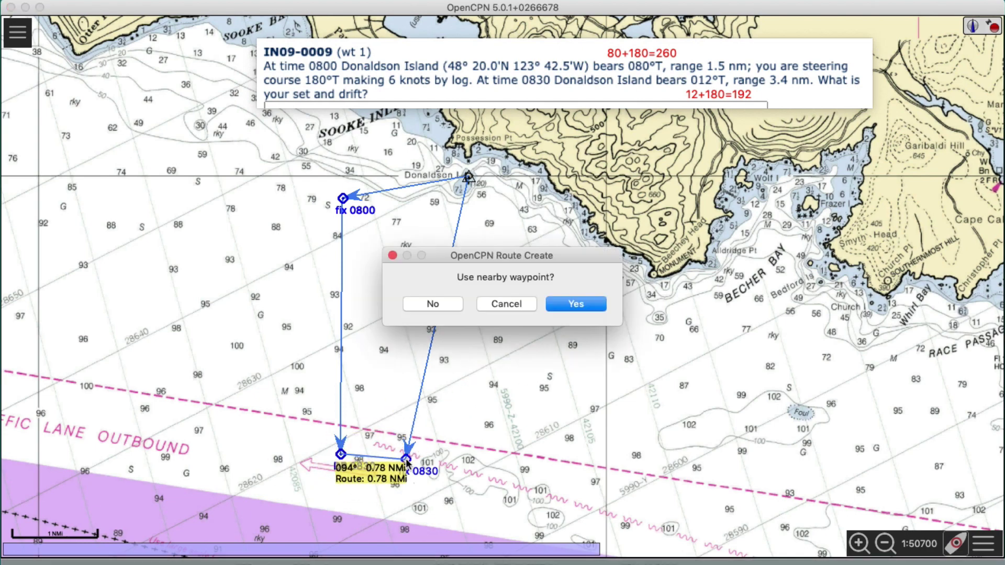
pyautogui.click(583, 303)
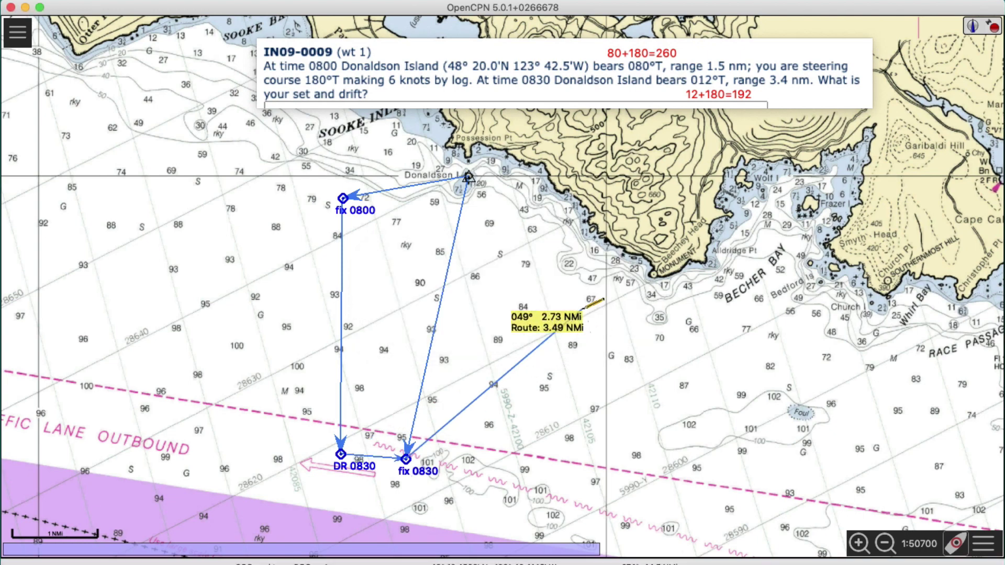
pyautogui.press('Escape')
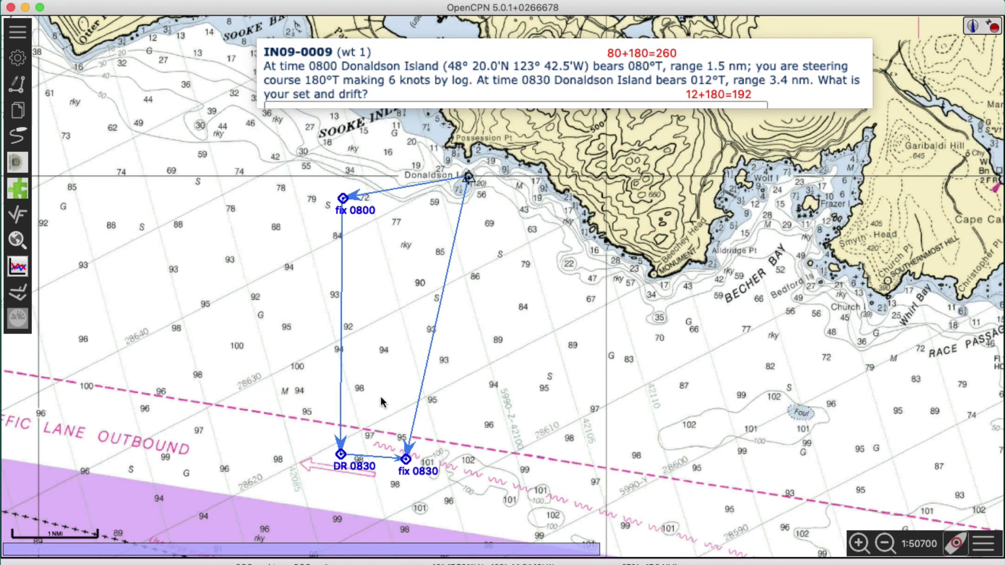
pyautogui.moveTo(383, 463)
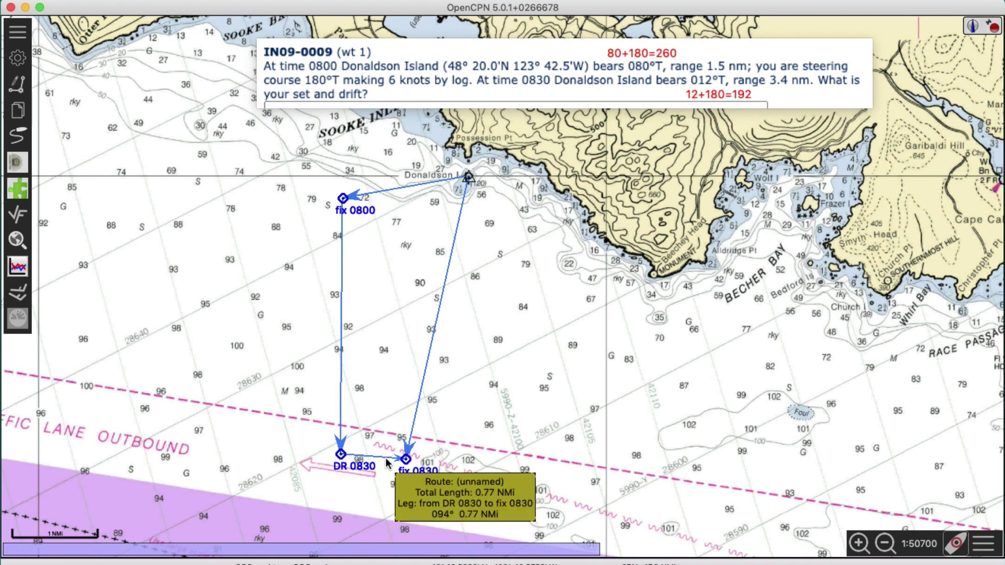